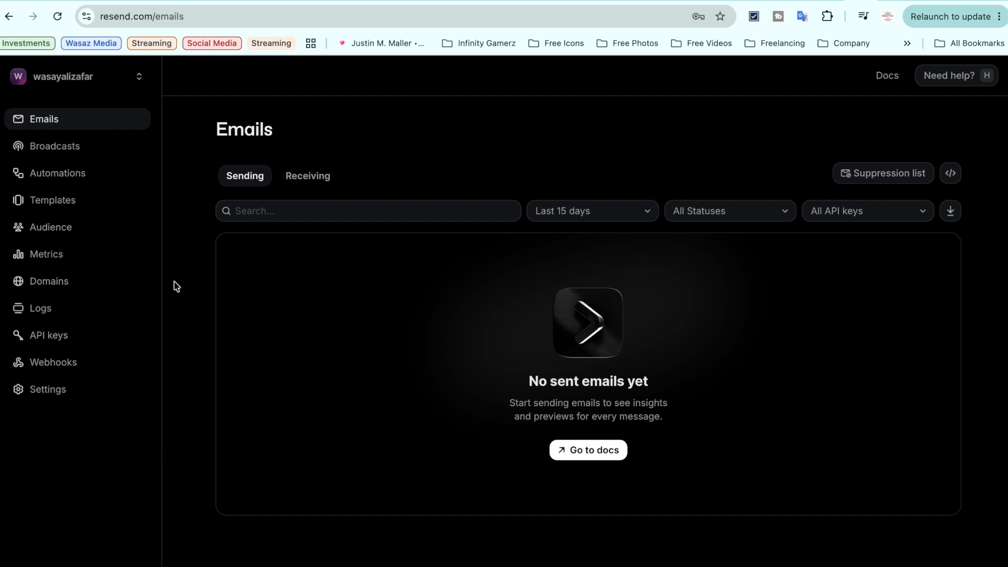
- Start adding a new sending domain named localgap.app in Resend
left_click(77, 287)
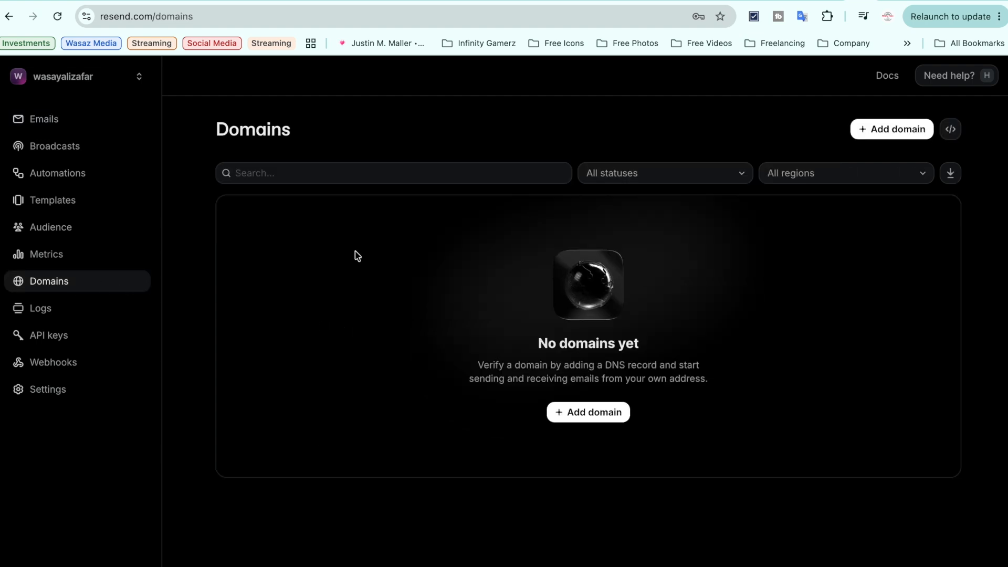
left_click(587, 423)
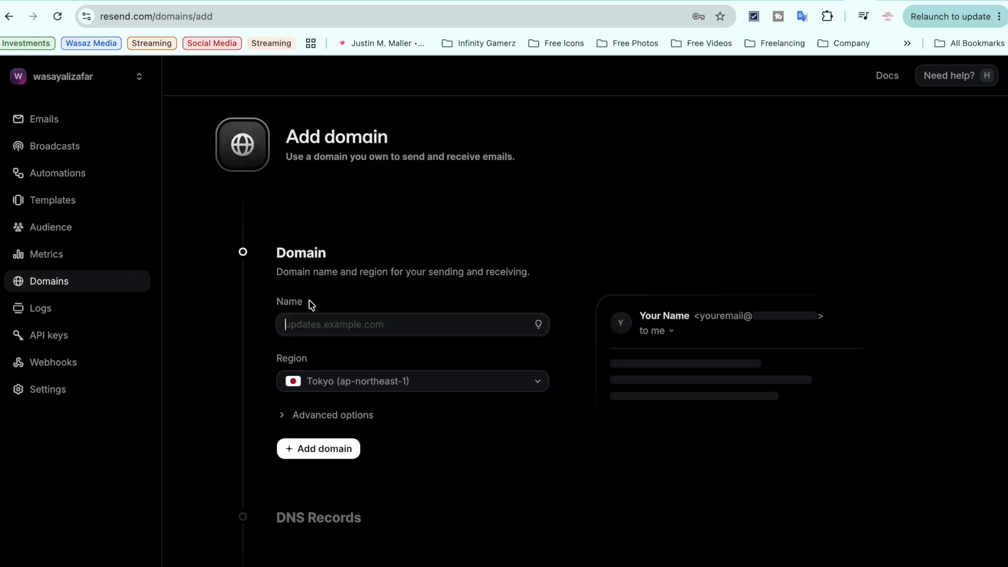
type("l")
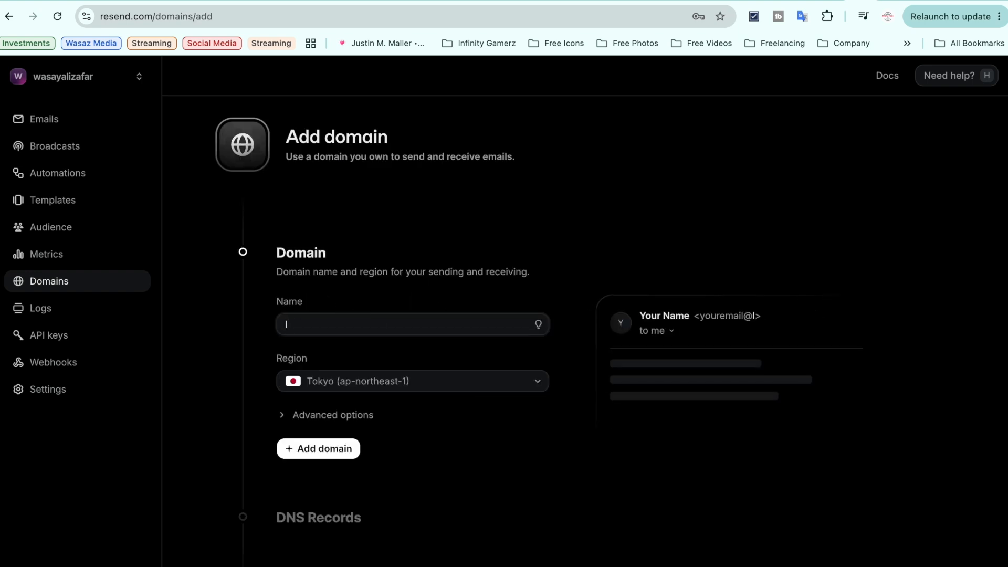
type("ocalgap.app")
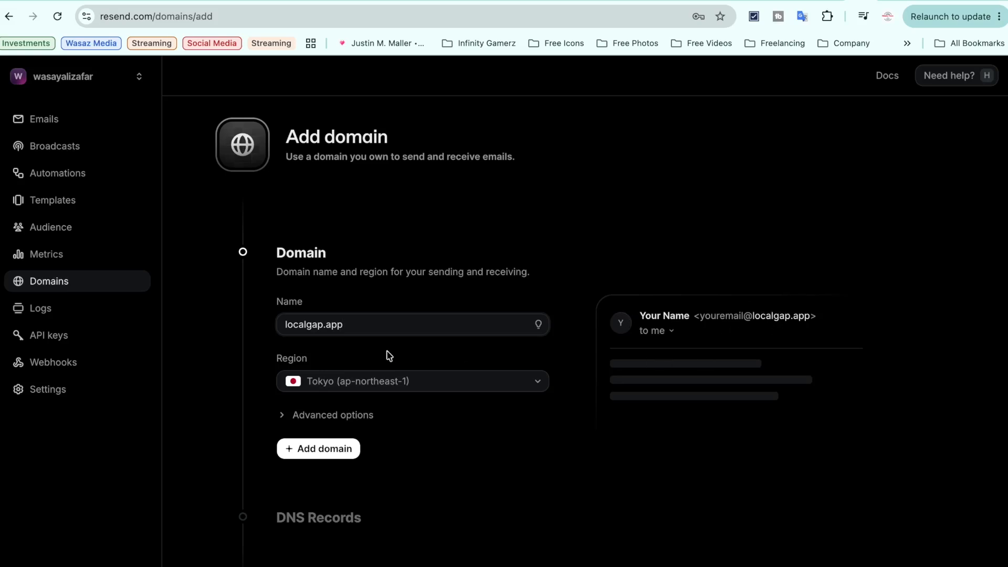
- Set the domain's region to North Virginia (us-east-1), review the advanced options and add the domain
left_click(388, 383)
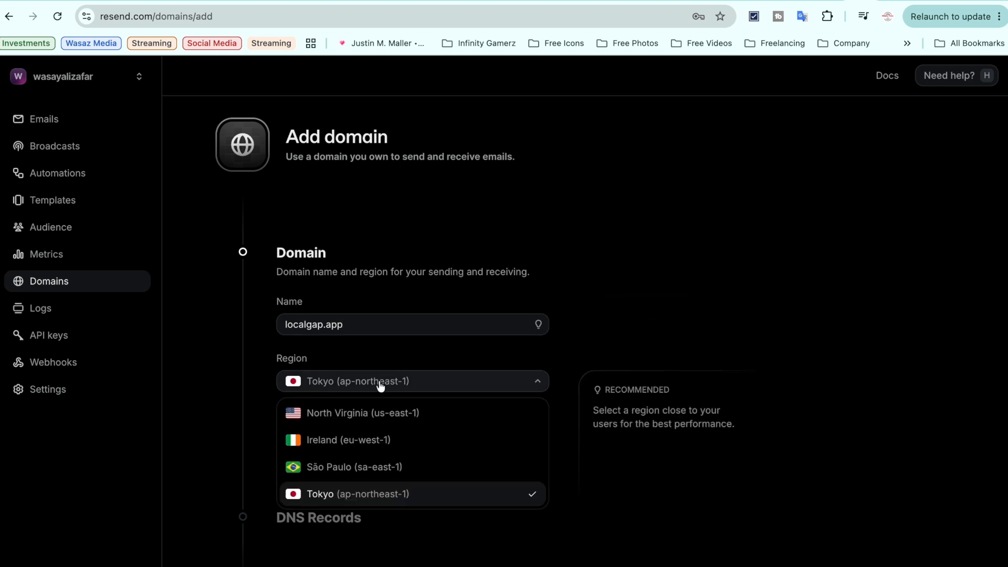
left_click(437, 415)
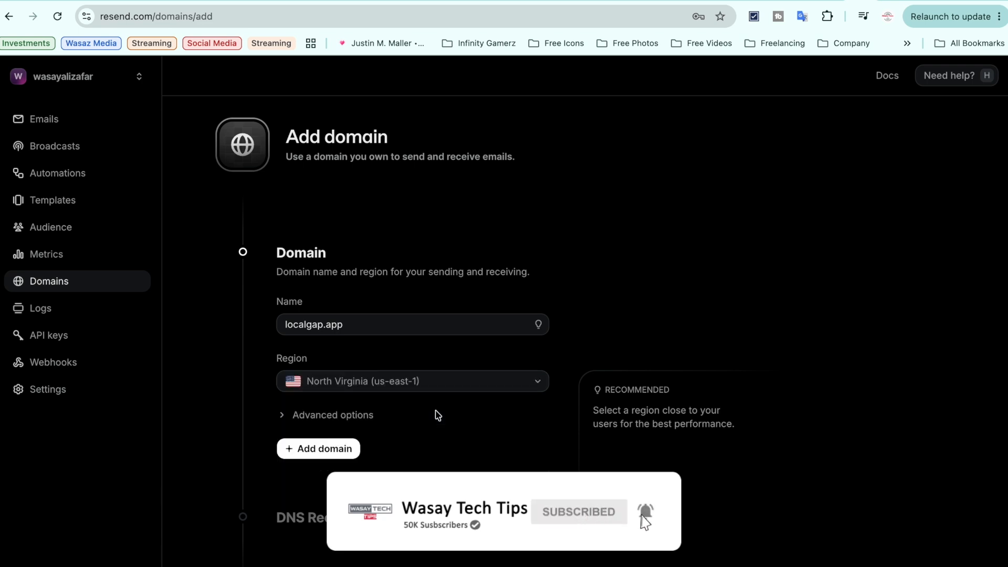
left_click(345, 418)
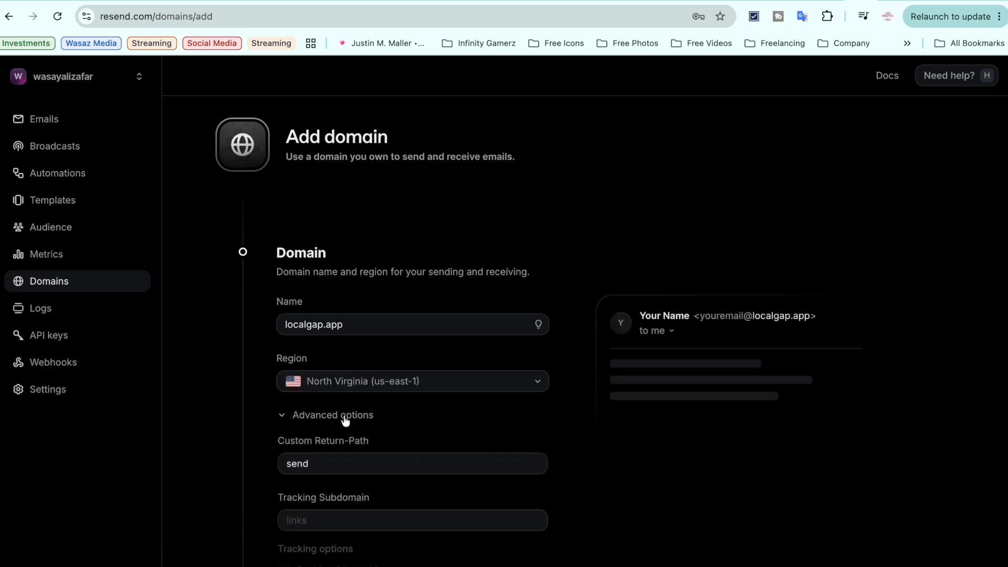
scroll(463, 425, "down", 3)
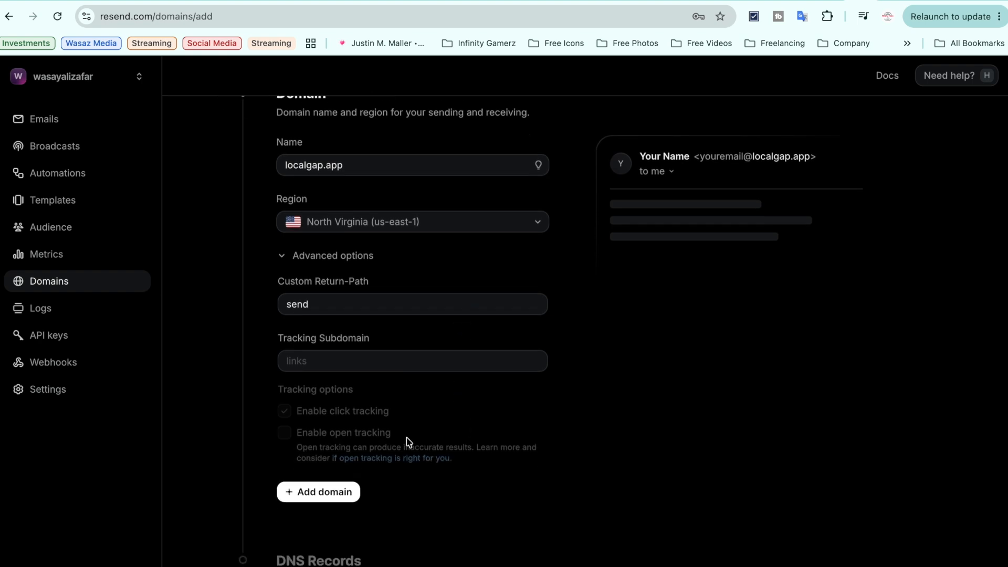
left_click(359, 500)
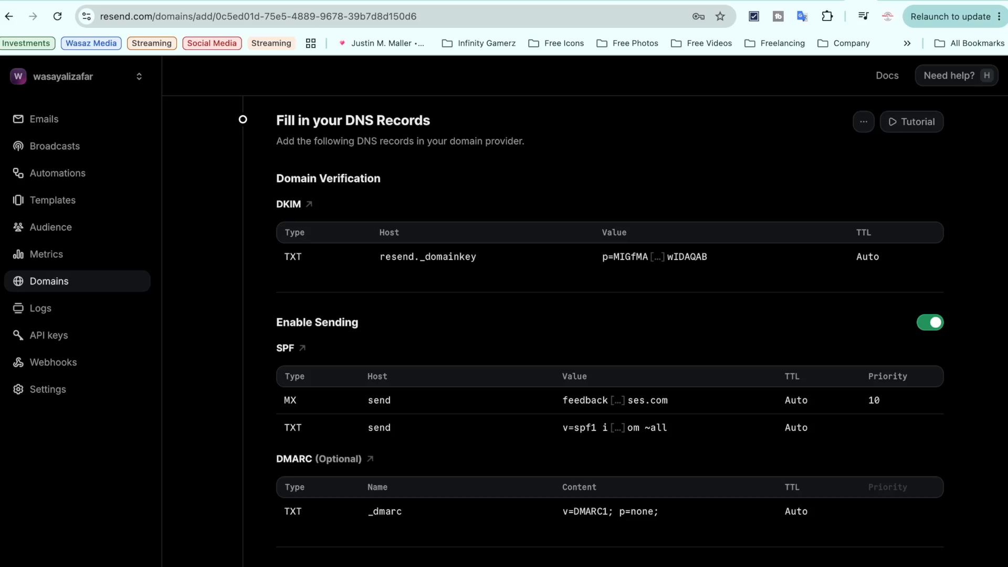
- Switch to Namecheap and open the advanced DNS host records of localgap.app
left_click(841, 1)
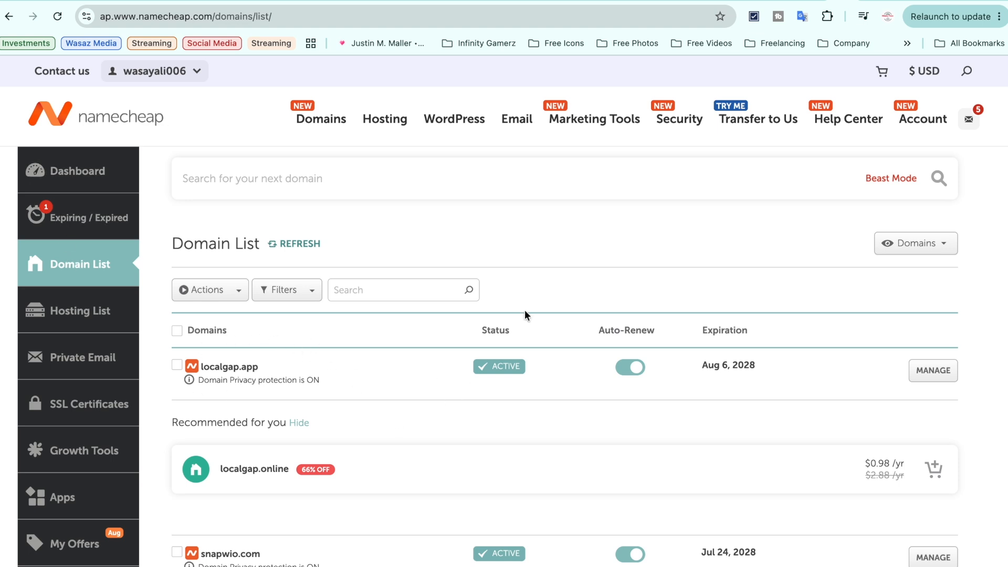
left_click(942, 377)
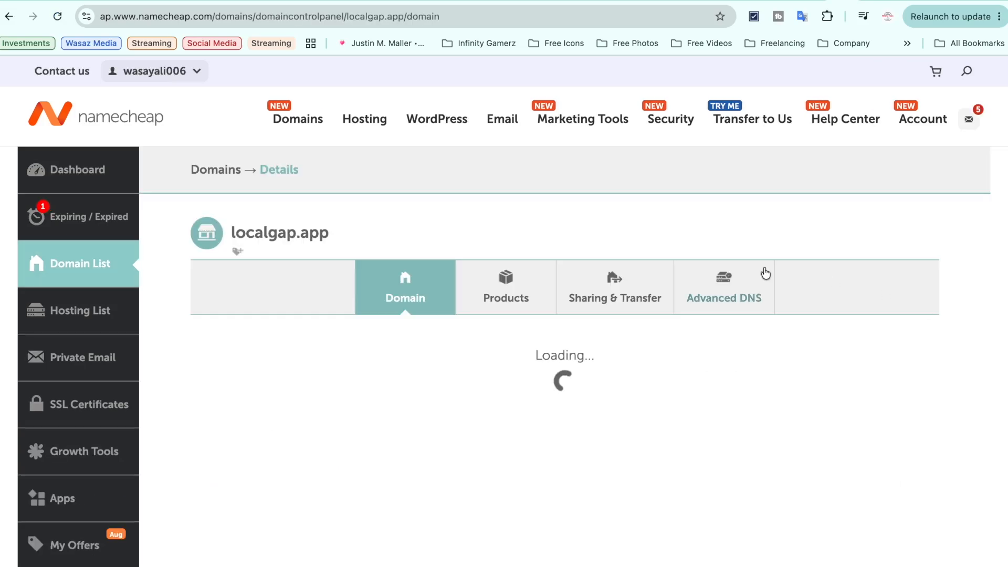
left_click(745, 303)
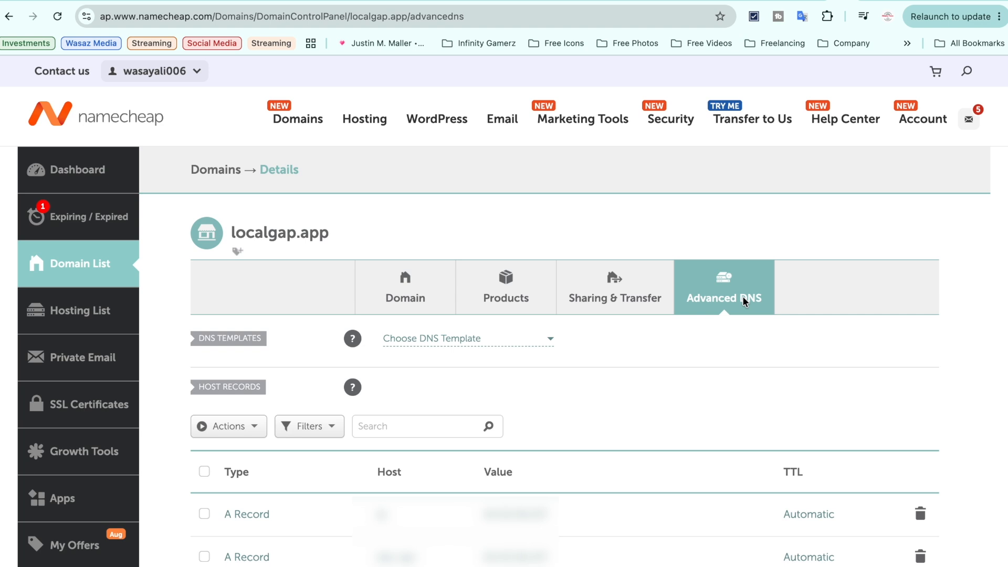
scroll(742, 296, "down", 3)
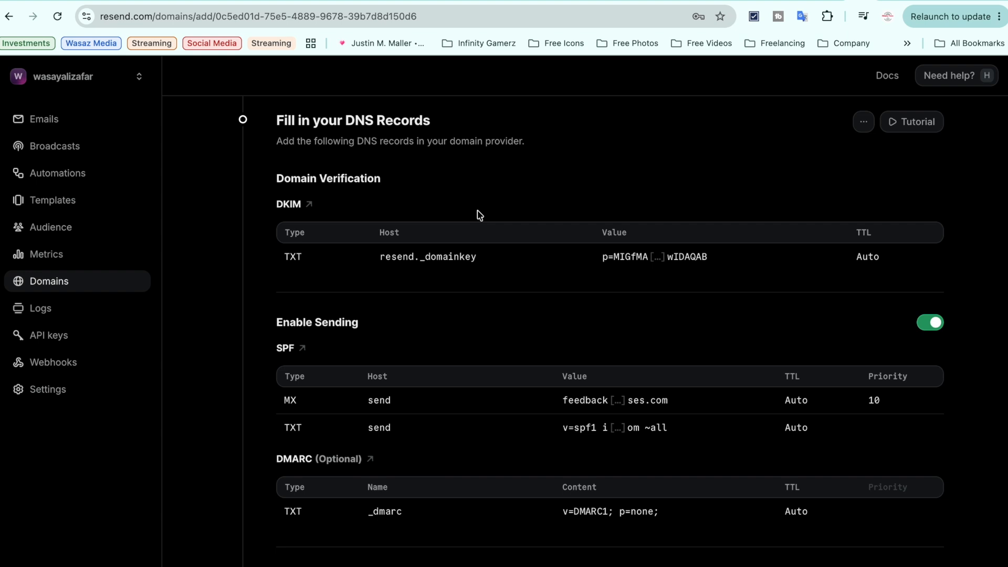
- Create a TXT host record in Namecheap with the host resend._domainkey copied from Resend's DKIM record
left_click(485, 258)
left_click(841, 3)
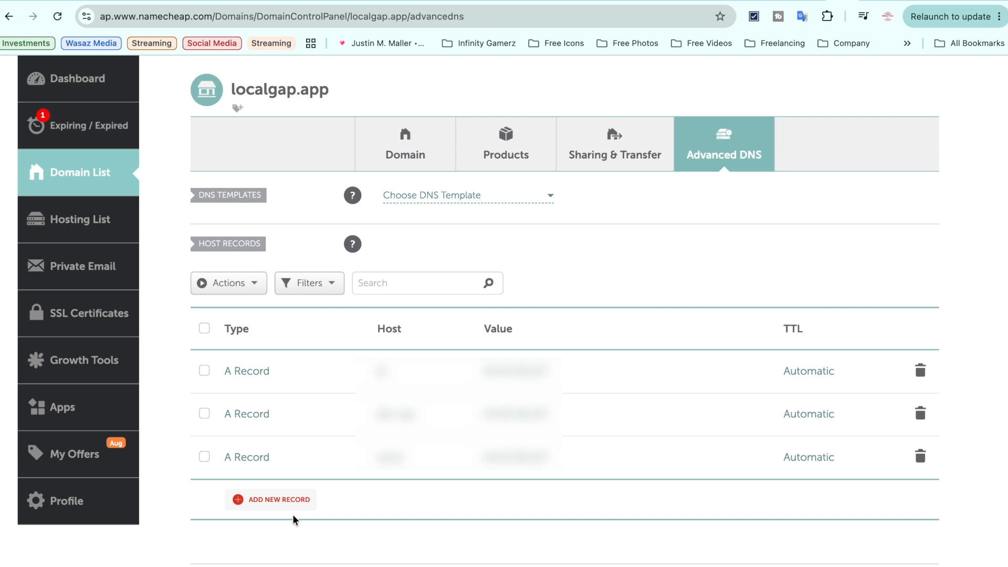
left_click(304, 508)
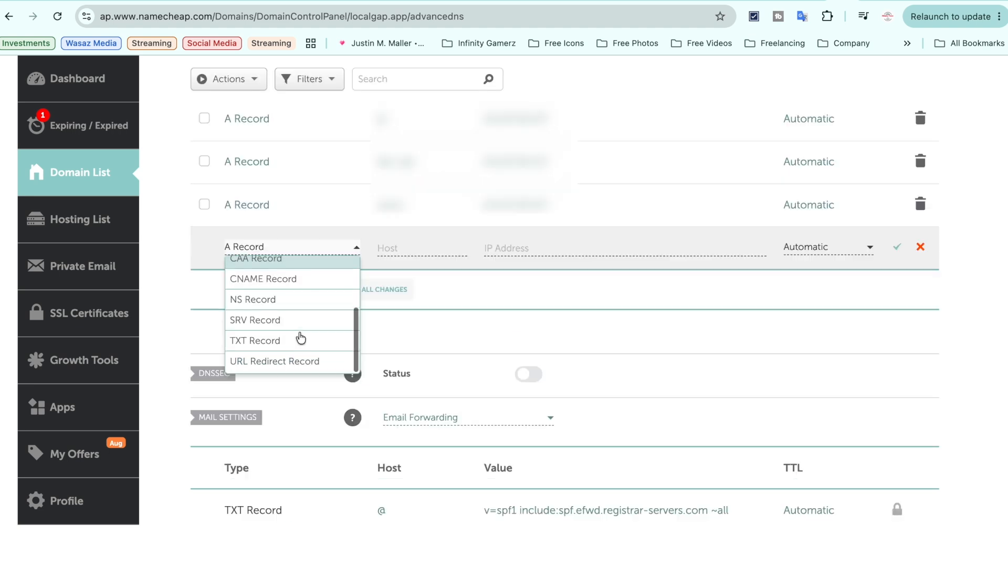
left_click(271, 343)
left_click(411, 247)
key("super+v")
left_click(528, 285)
- Copy the DKIM value from Resend into the resend._domainkey TXT record in Namecheap and save the record
left_click(865, 1)
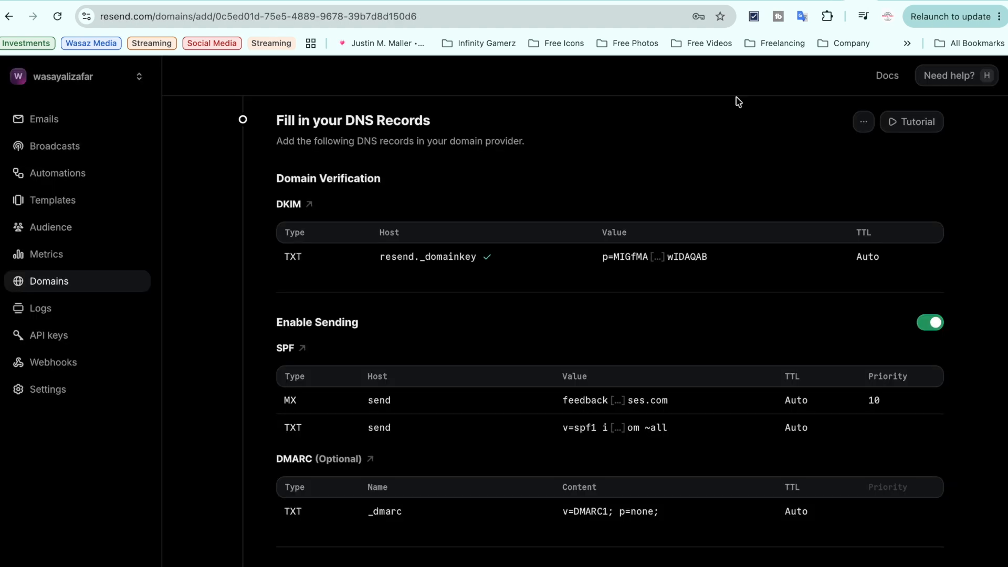
left_click(717, 257)
left_click(861, 2)
left_click(533, 255)
key("super+v")
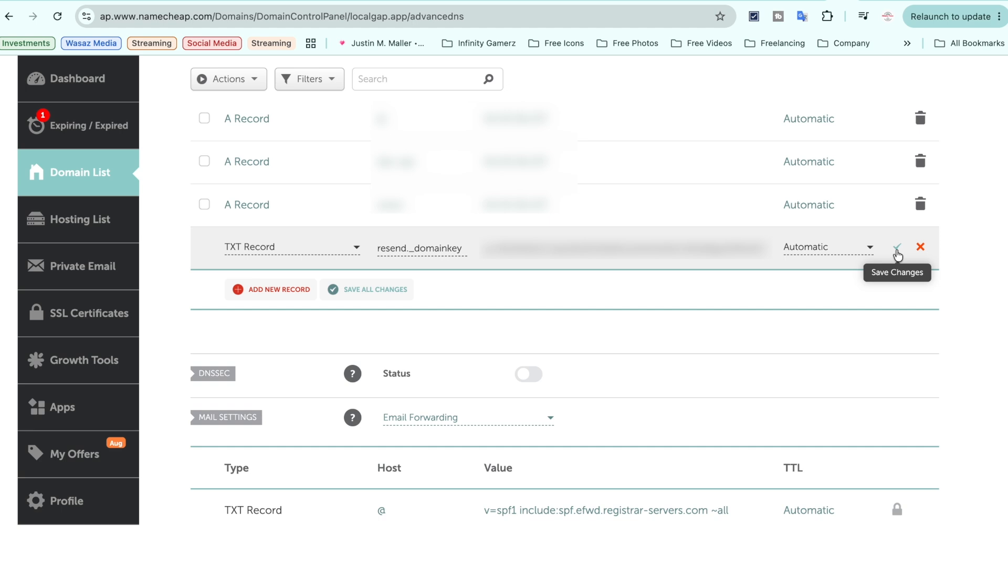
left_click(897, 254)
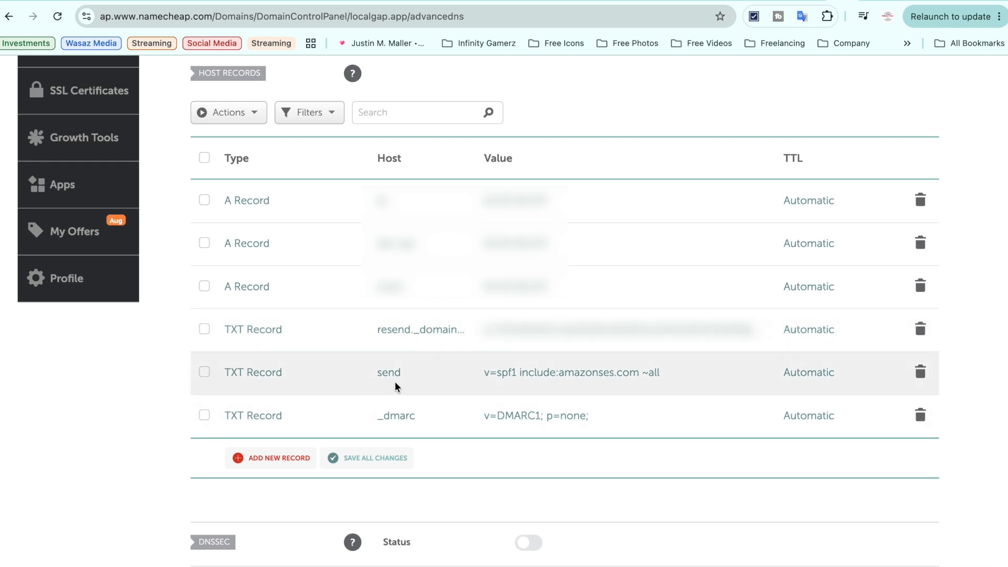
- Set the domain's mail settings to Custom MX
scroll(396, 387, "down", 5)
scroll(397, 387, "down", 1)
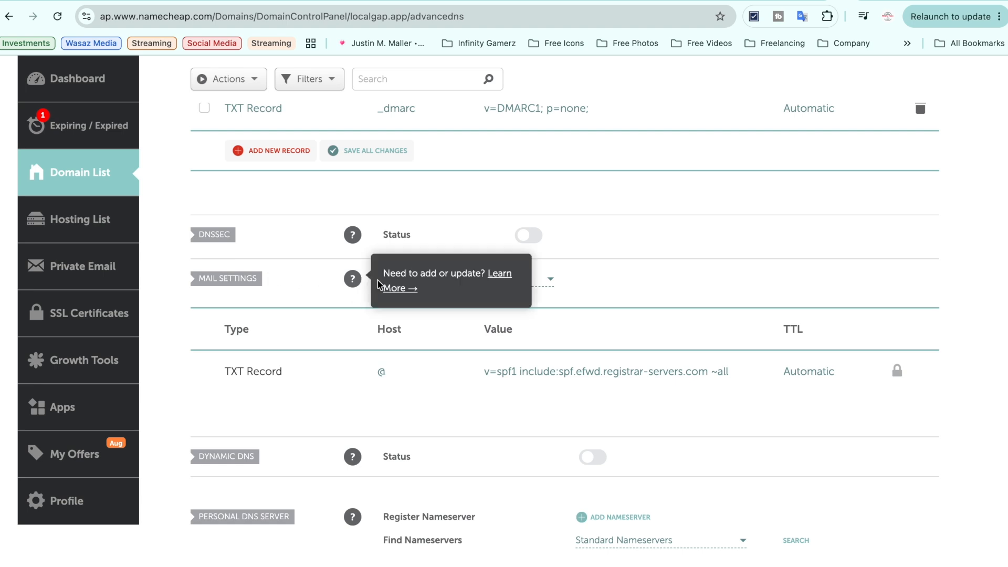
left_click(551, 281)
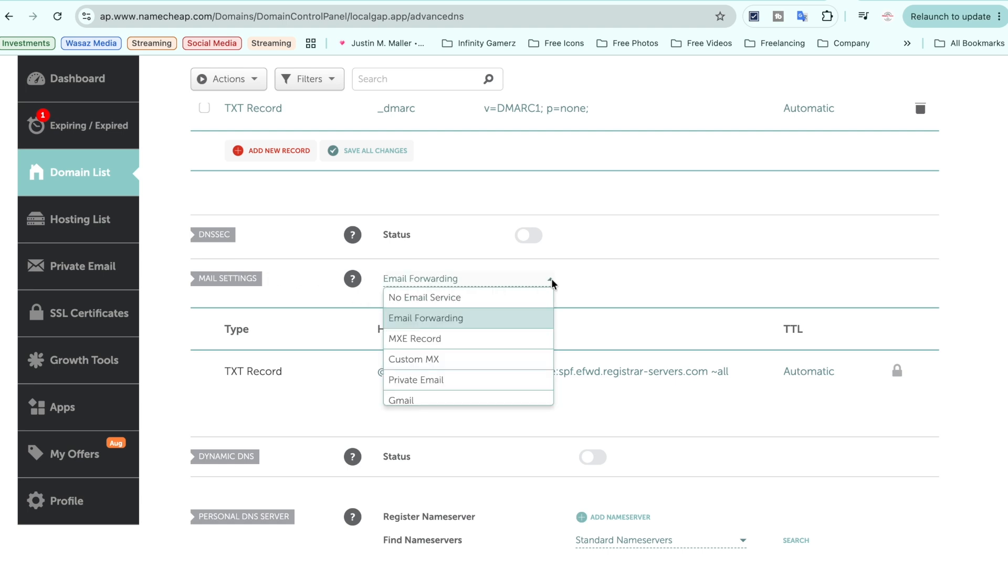
left_click(476, 360)
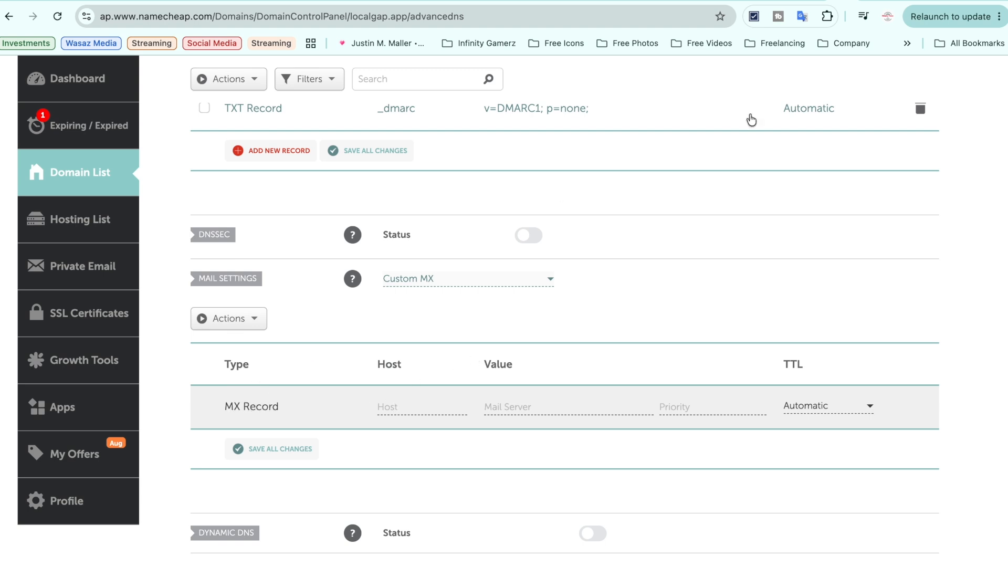
- Copy the MX host send from Resend's SPF records into the new MX record in Namecheap
left_click(875, 1)
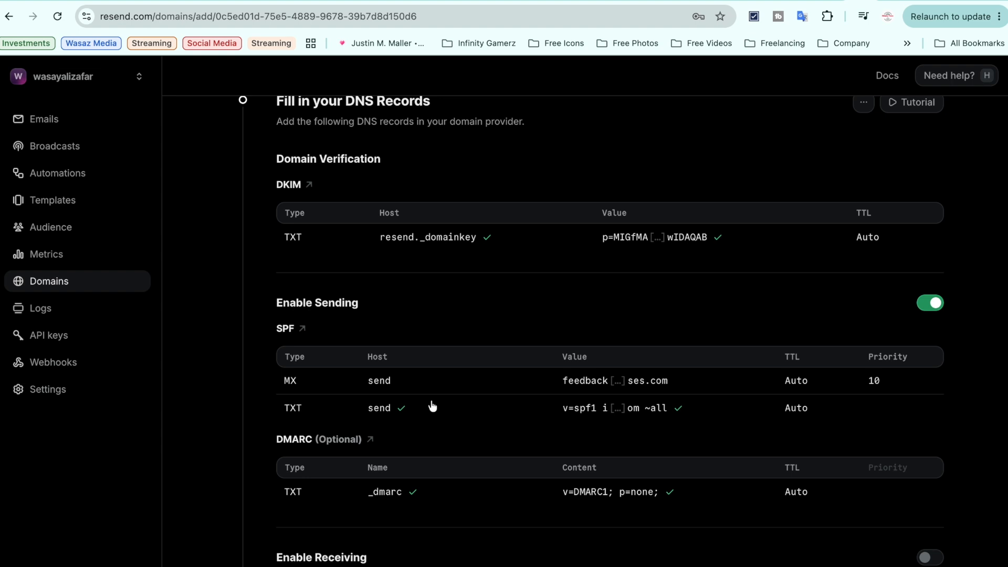
mouse_move(432, 383)
left_click(402, 383)
key("ctrl+Tab")
left_click(414, 406)
key("super+v")
- Copy the MX value from Resend's SPF records as the mail server of Namecheap's MX record
left_click(866, 2)
left_click(679, 381)
left_click(838, 2)
left_click(545, 407)
key("super+v")
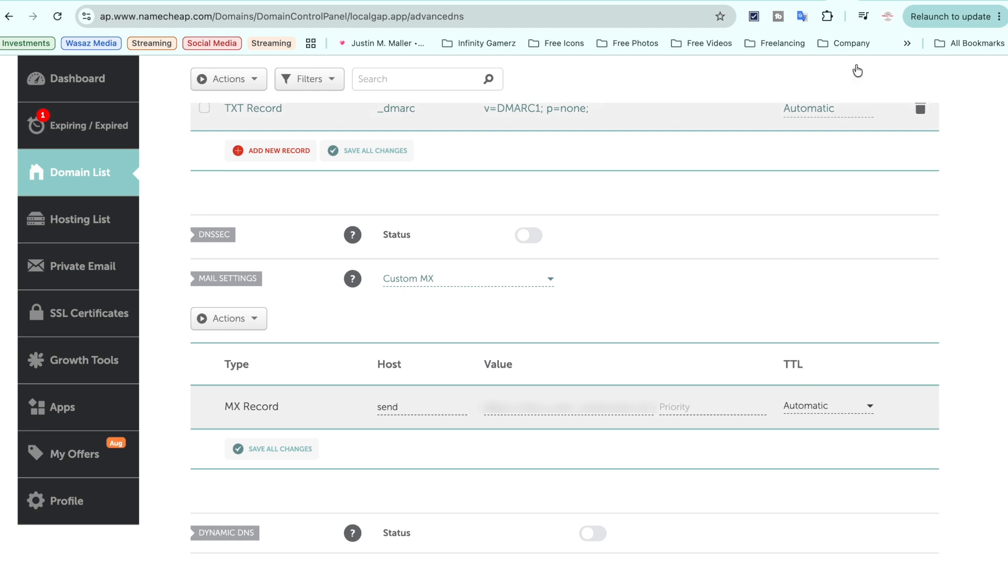
- Set the MX record's priority to 10 as listed in Resend and save the mail settings in Namecheap
left_click(864, 1)
double_click(873, 379)
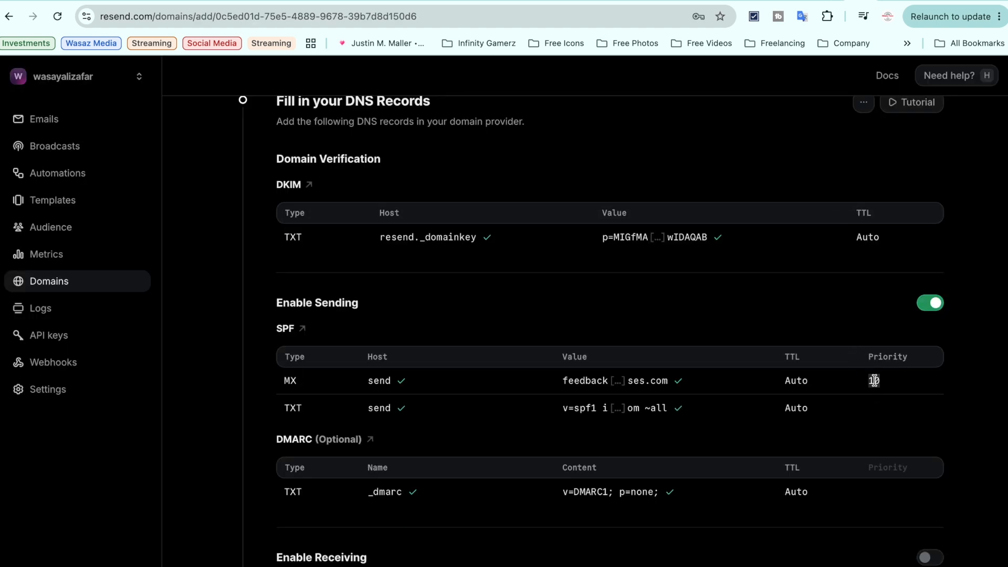
left_click(843, 1)
left_click(693, 405)
type("10")
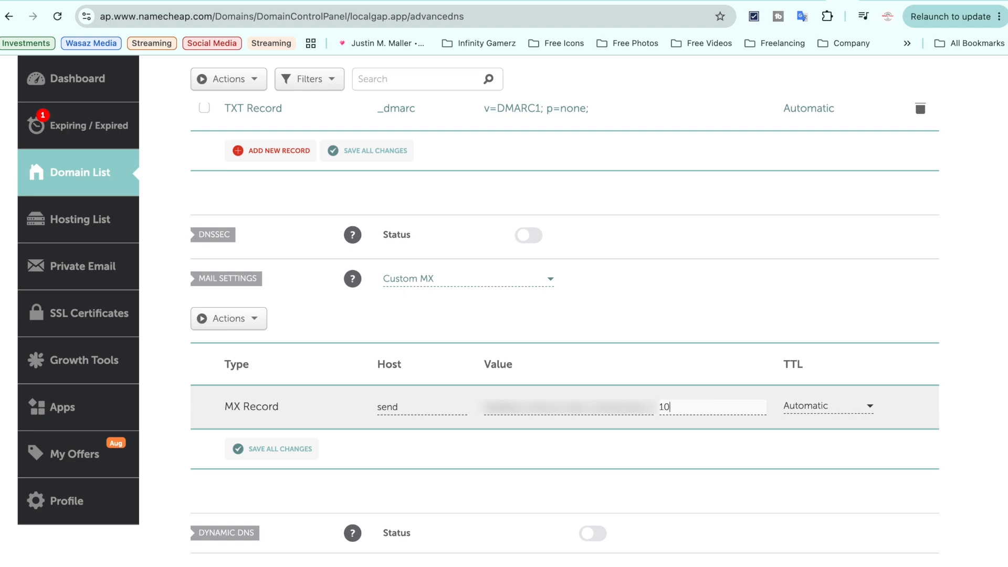
left_click(985, 398)
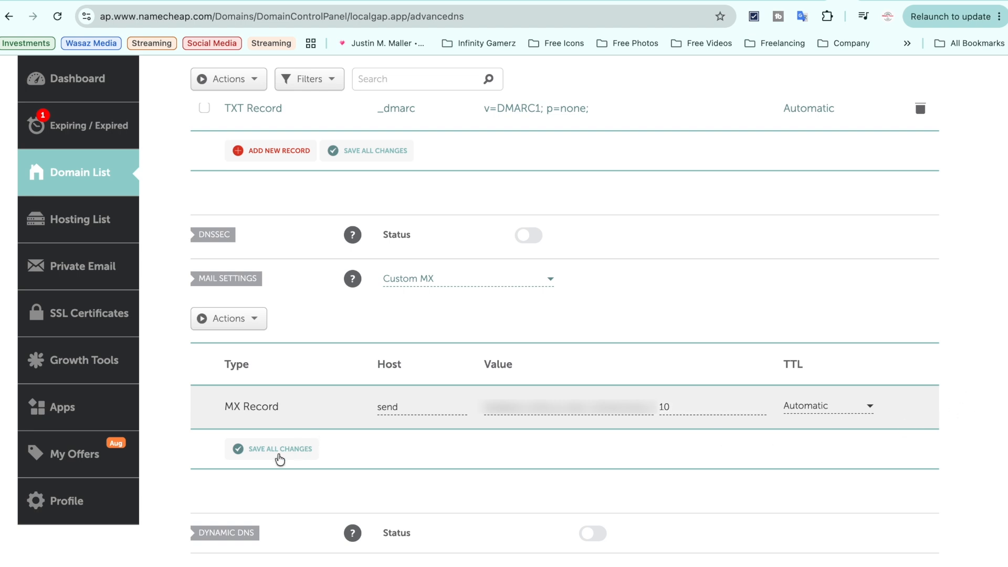
left_click(291, 460)
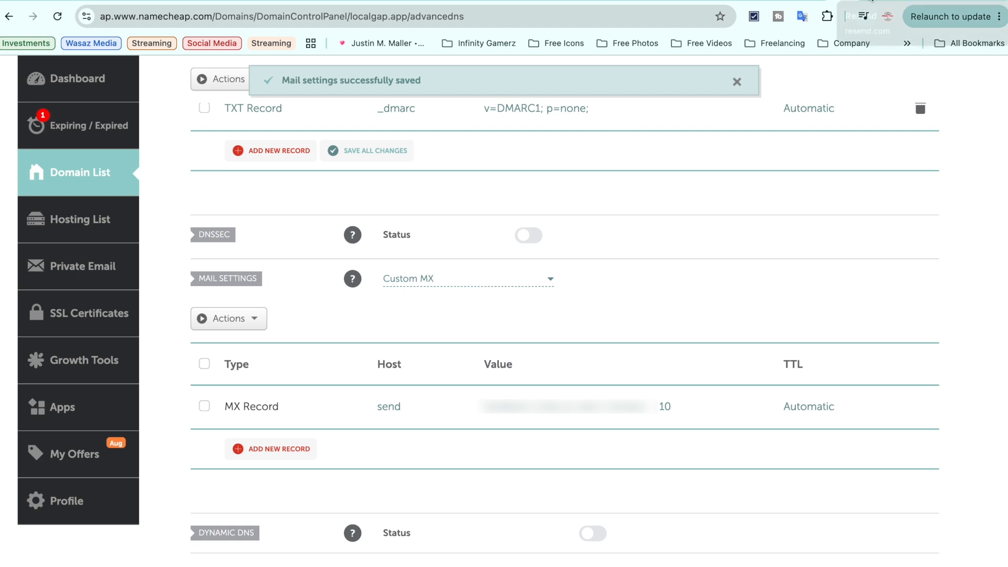
- Return to Resend and declare that the DNS records have already been added
left_click(873, 1)
scroll(605, 512, "down", 1)
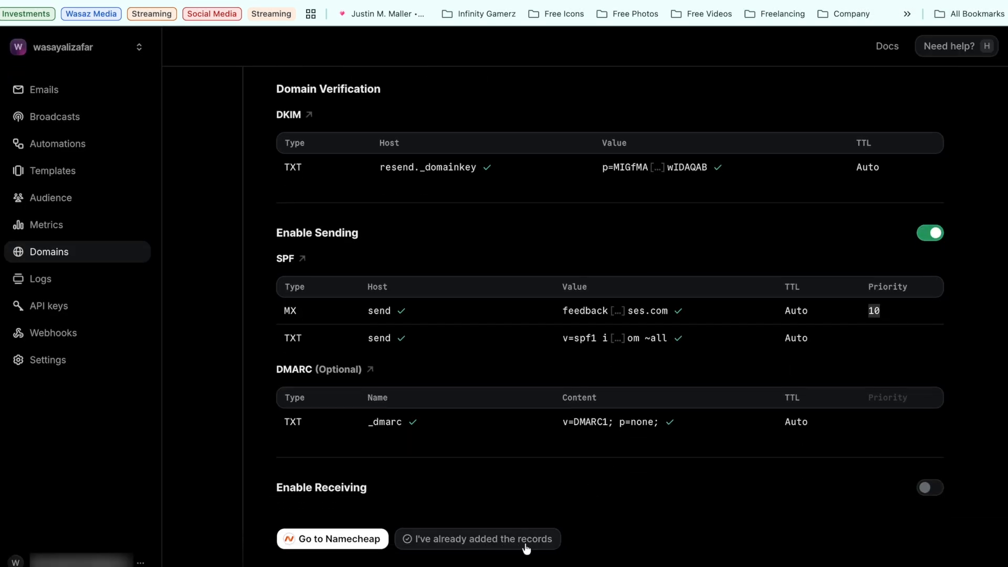
left_click(498, 549)
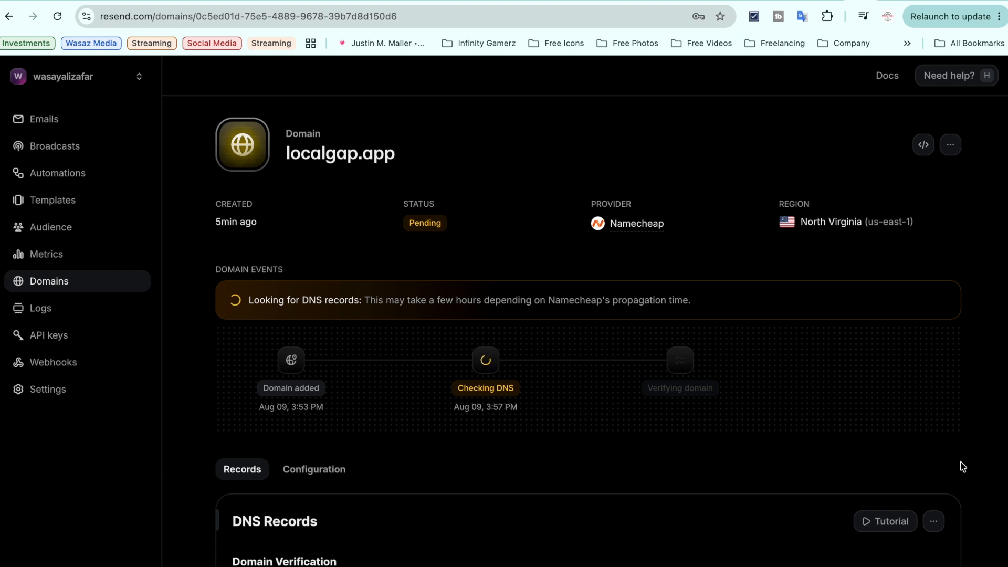
- Check the verification progress and DNS record statuses of localgap.app, and return to the domain list
scroll(963, 467, "down", 5)
scroll(963, 467, "up", 1)
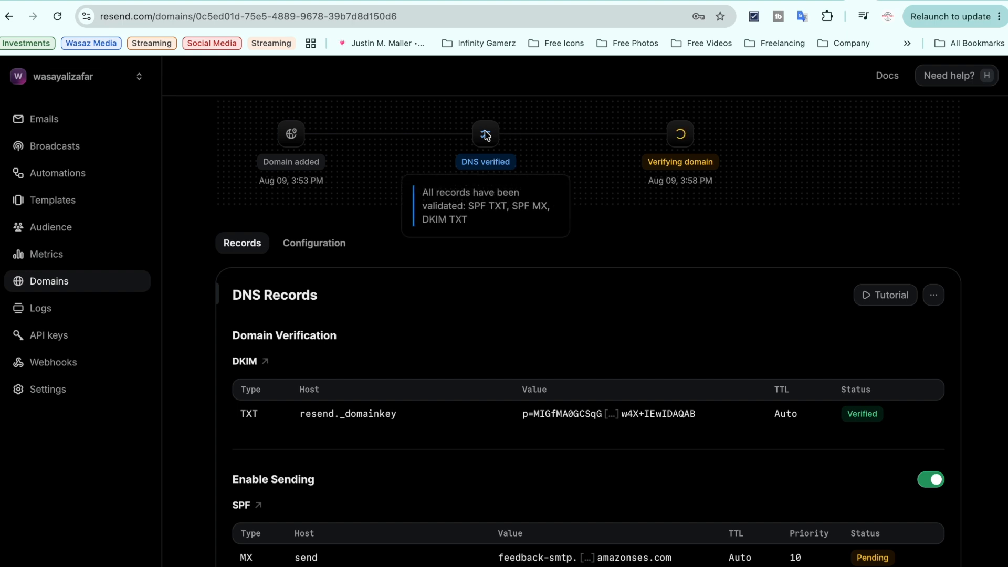
mouse_move(692, 138)
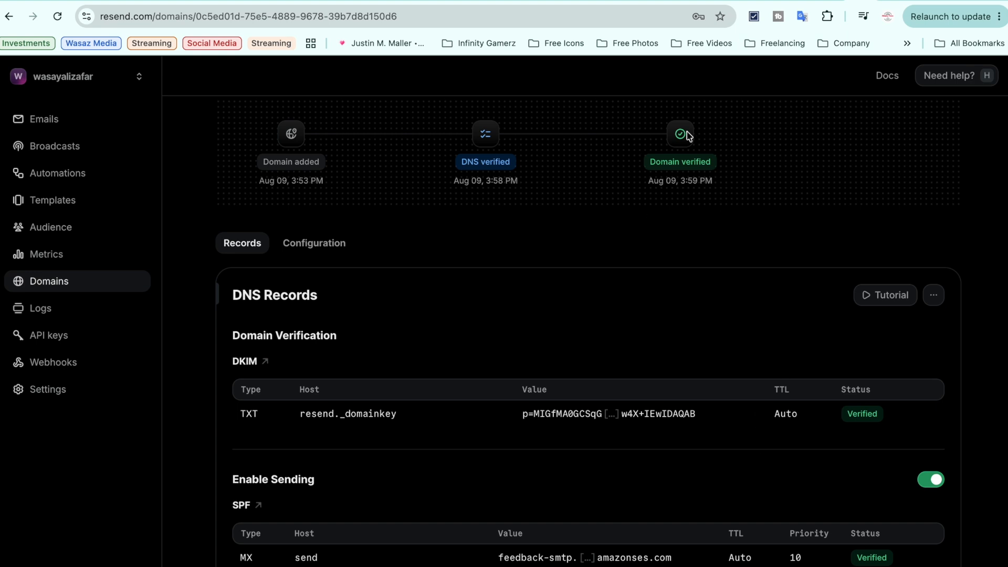
scroll(627, 363, "up", 5)
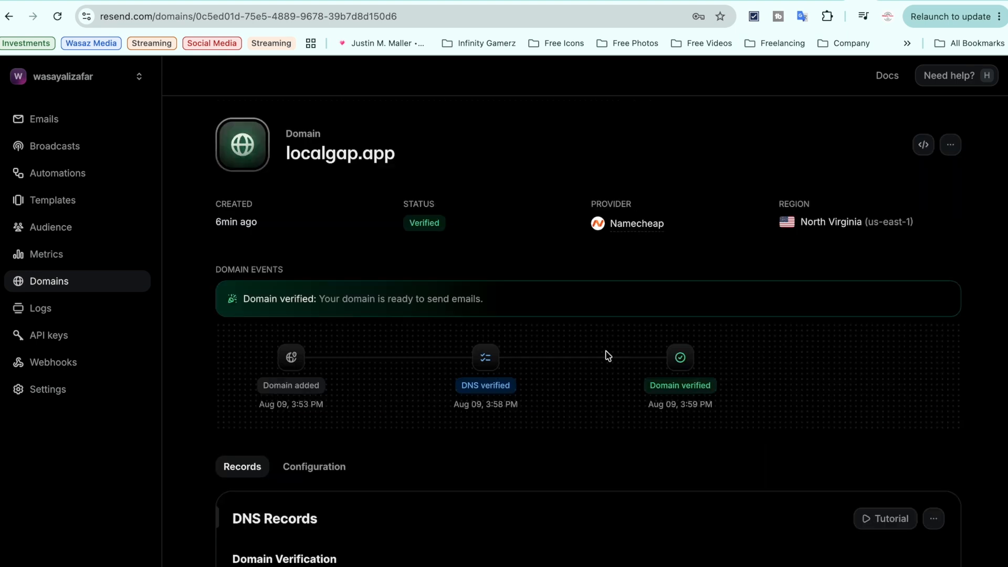
left_click(66, 285)
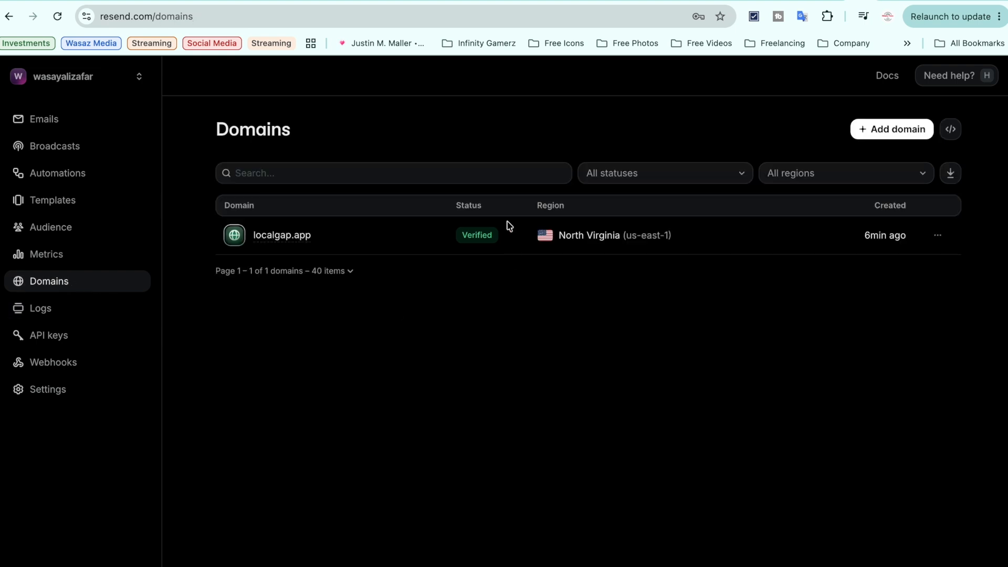